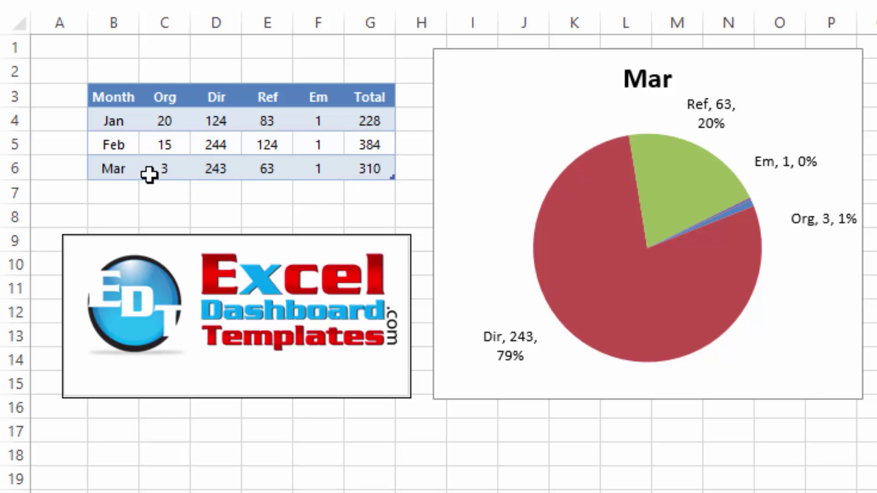
- Enter an Apr row below Mar with values 25, 50, 100, 200, then select those values
left_click(120, 188)
type("Ap")
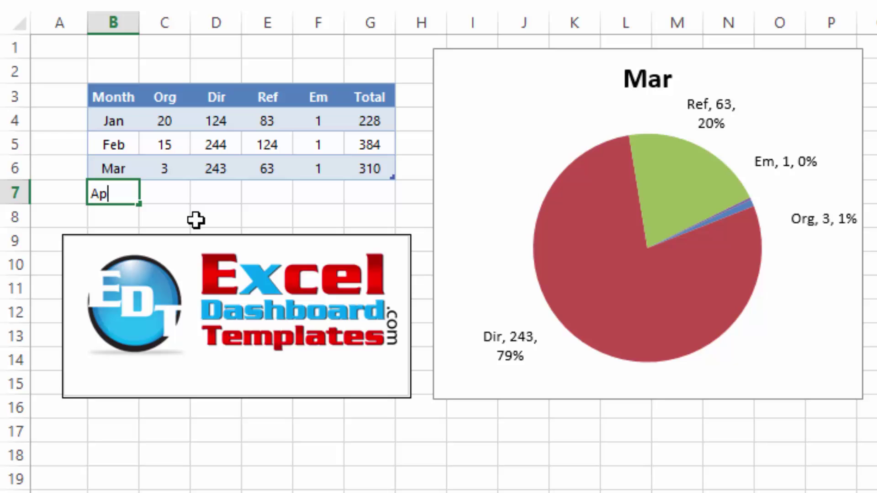
type("r")
key("Tab")
key("Tab")
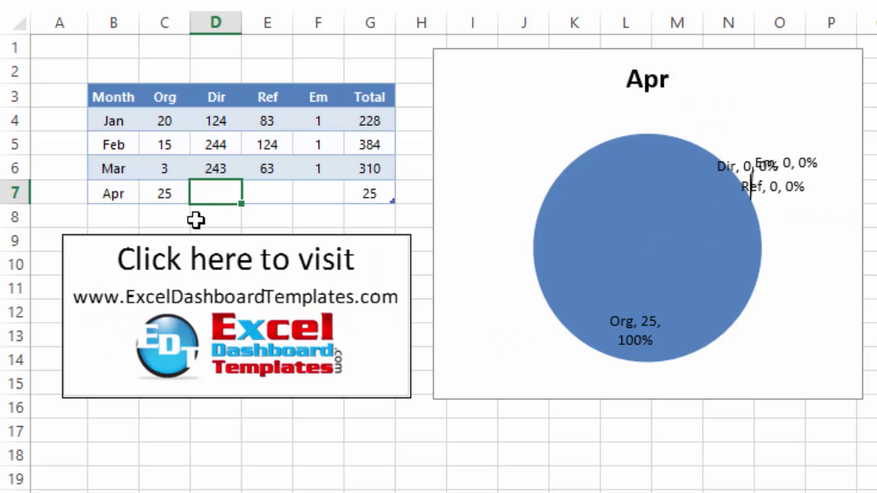
key("Tab")
type("100")
key("Tab")
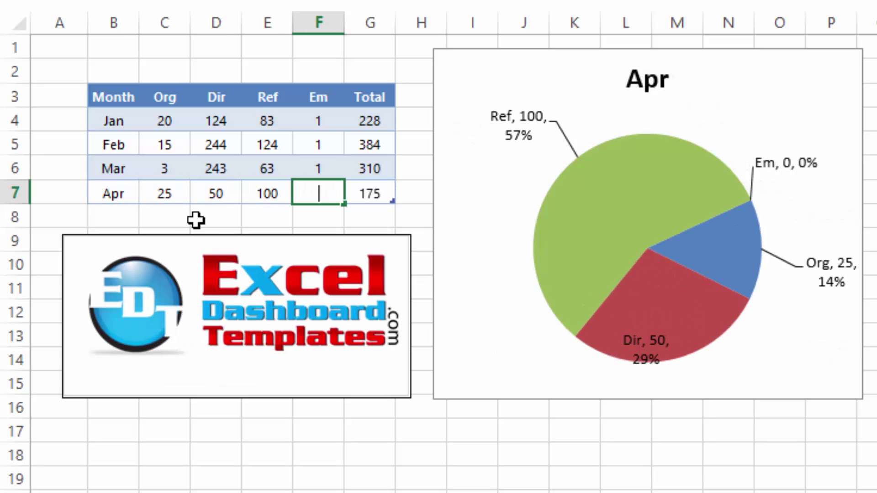
type("200")
key("Return")
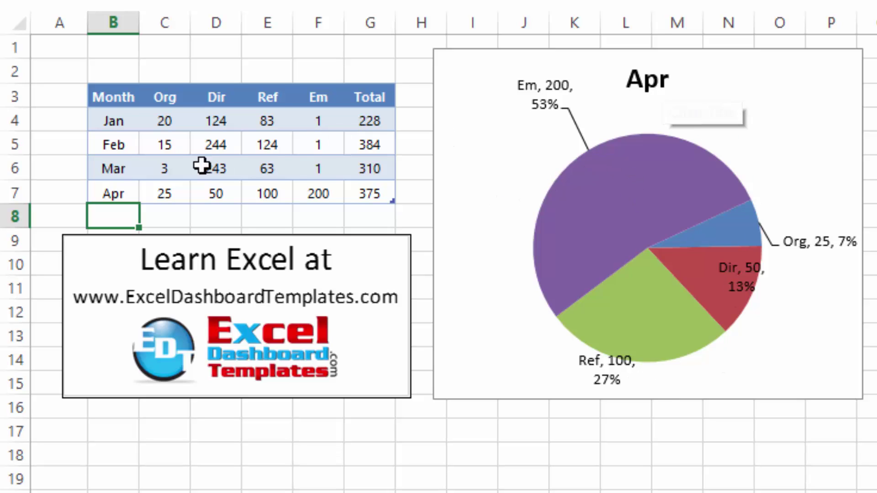
left_click_drag(129, 192, 367, 192)
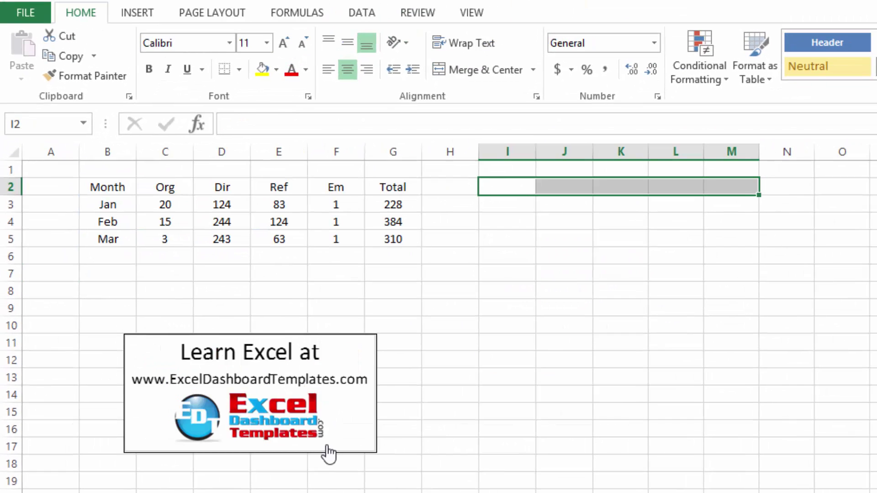
- Select the Month-to-Total data range, then the empty row below Mar
left_click(494, 426)
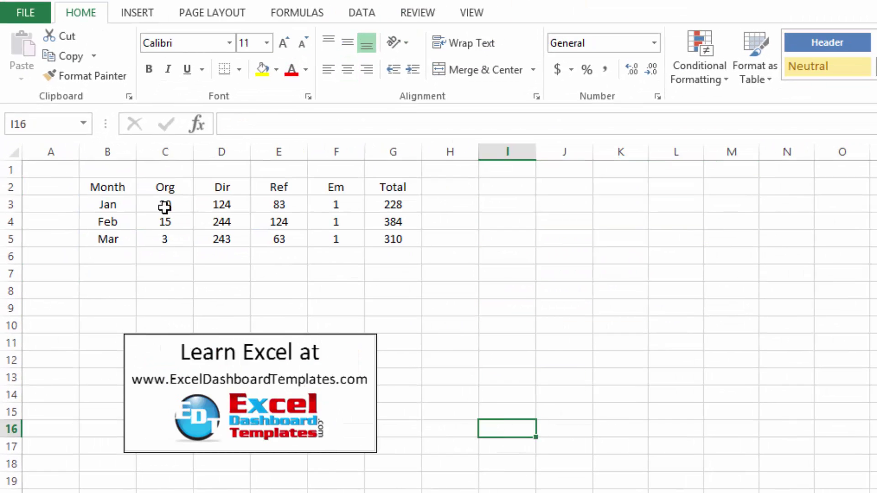
left_click_drag(113, 188, 370, 235)
left_click(114, 262)
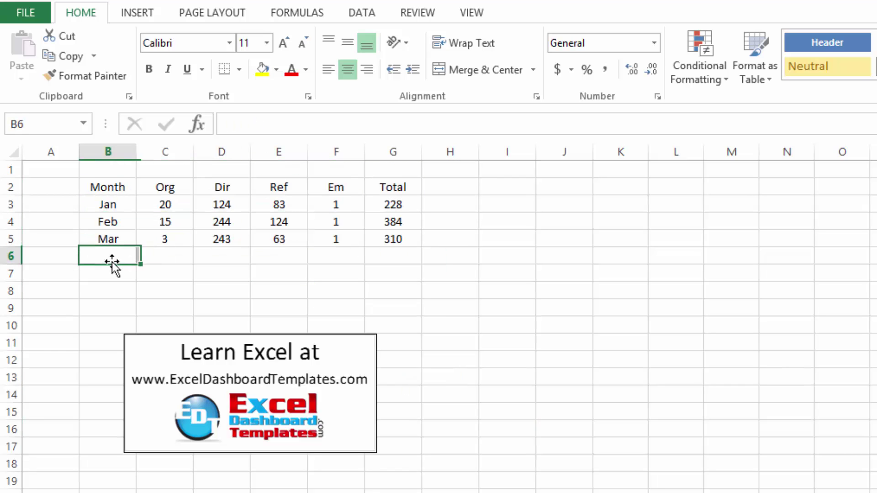
left_click(165, 262)
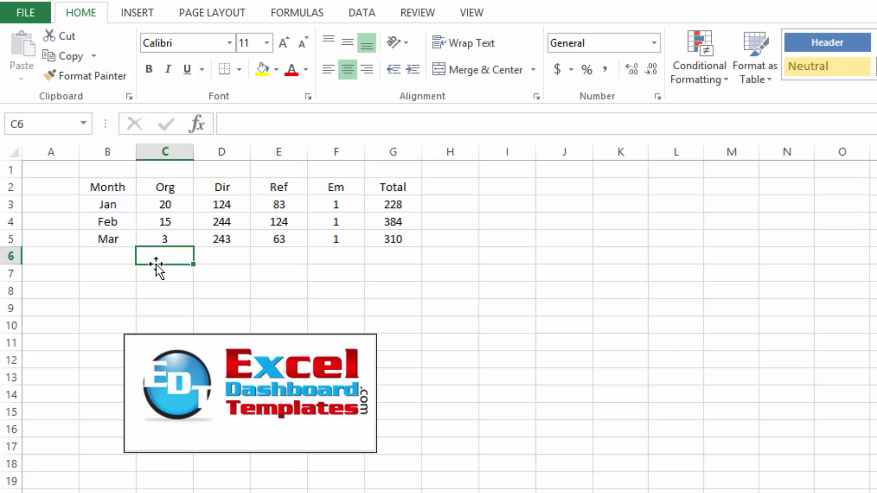
key("Left")
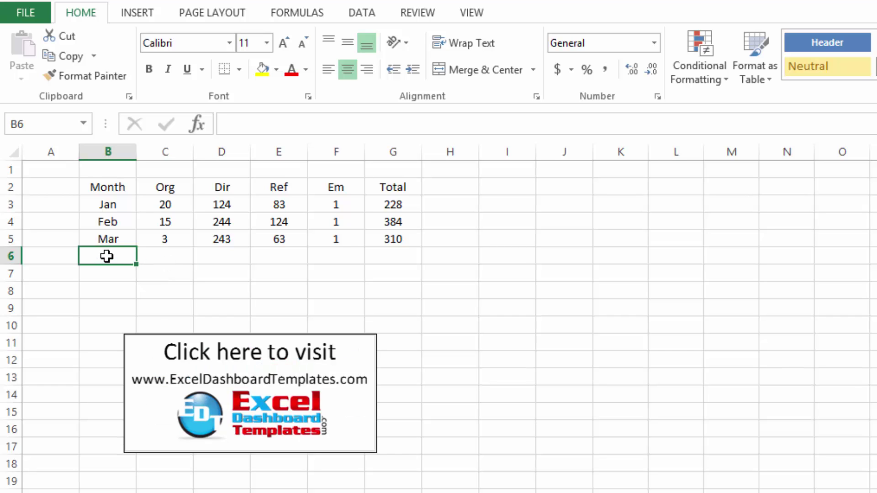
left_click_drag(106, 257, 375, 257)
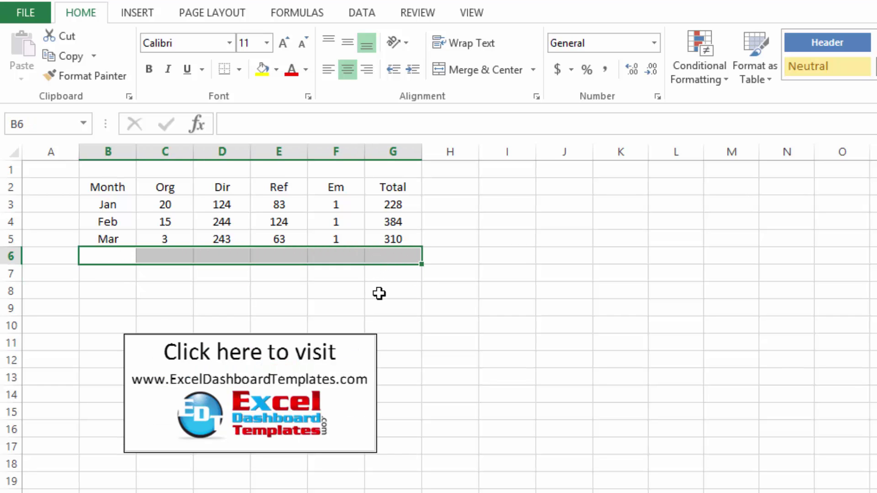
left_click(454, 395)
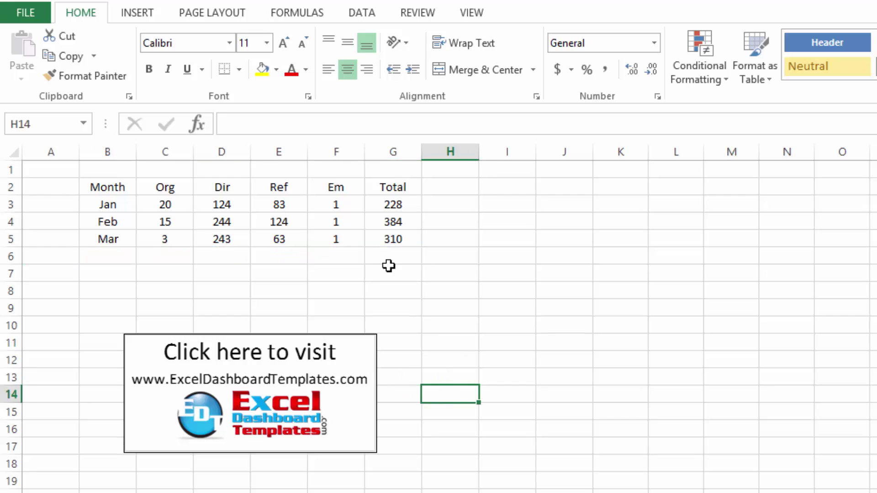
- Copy the Month, Org, Dir, Ref and Em headers from B2:F2 into I2:M2
left_click(197, 220)
left_click_drag(105, 188, 335, 189)
key("ctrl+c")
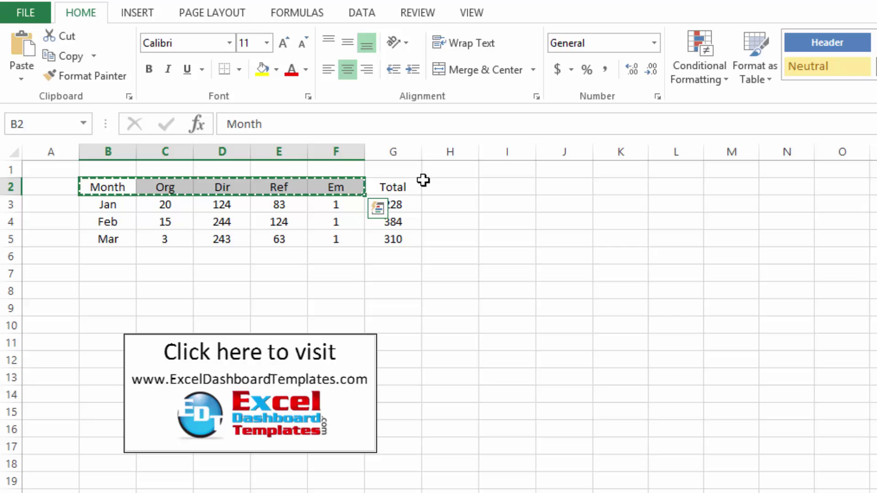
left_click(492, 186)
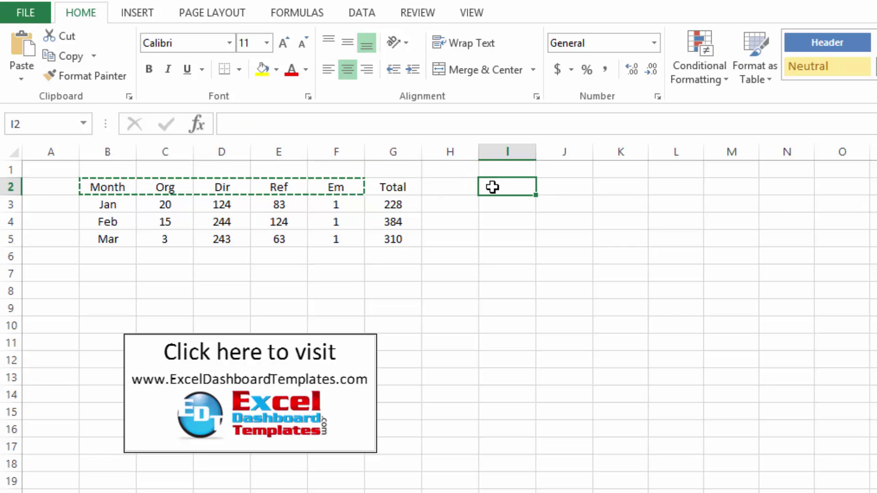
key("ctrl+v")
left_click(532, 224)
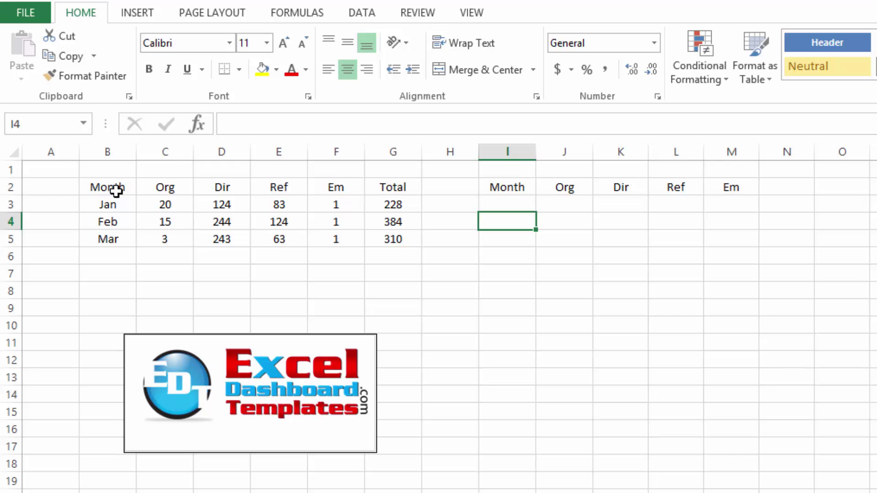
- Convert the B2:G5 range into an Excel table with headers
mouse_move(116, 191)
left_mouse_down()
mouse_move(329, 197)
mouse_move(384, 208)
mouse_move(382, 235)
left_mouse_up()
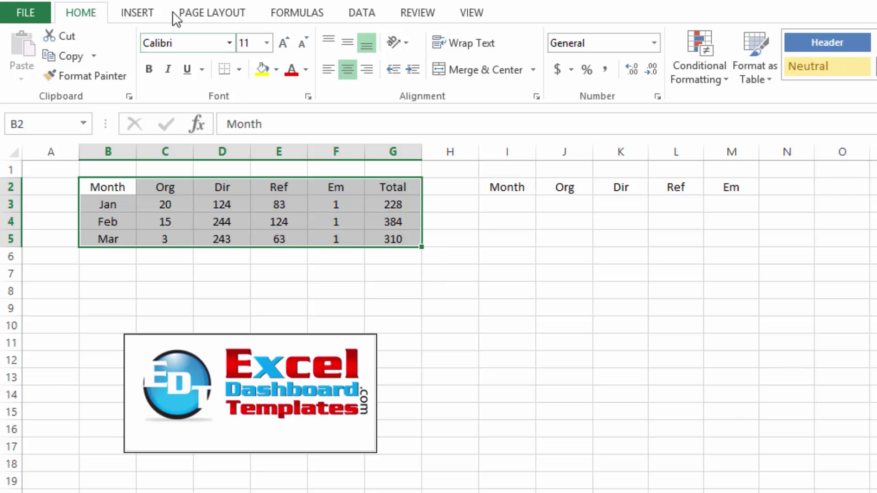
left_click(146, 13)
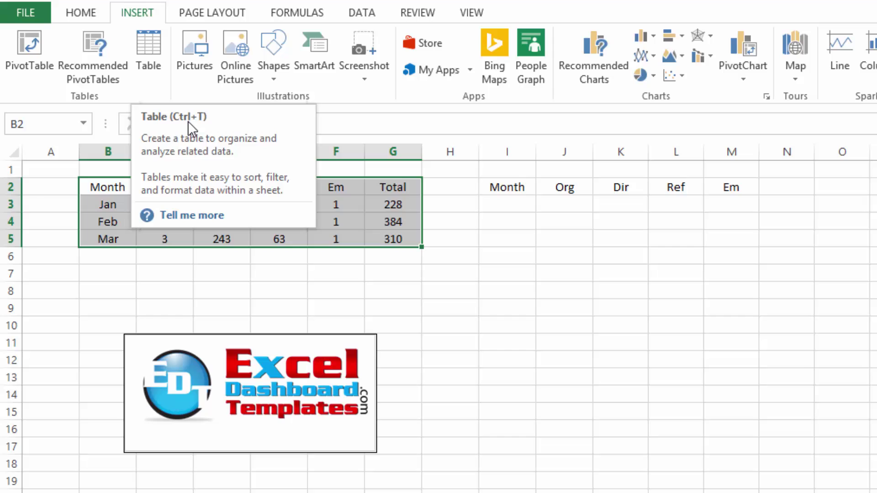
left_click(146, 43)
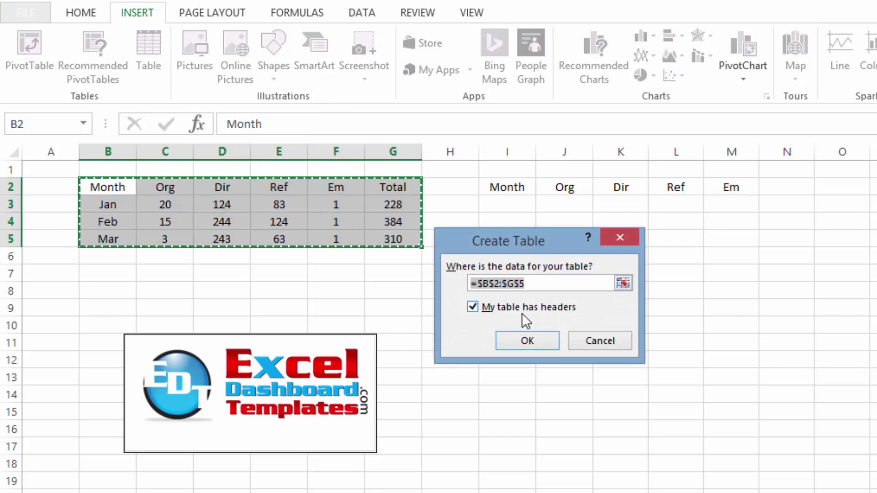
left_click(523, 341)
left_click(404, 288)
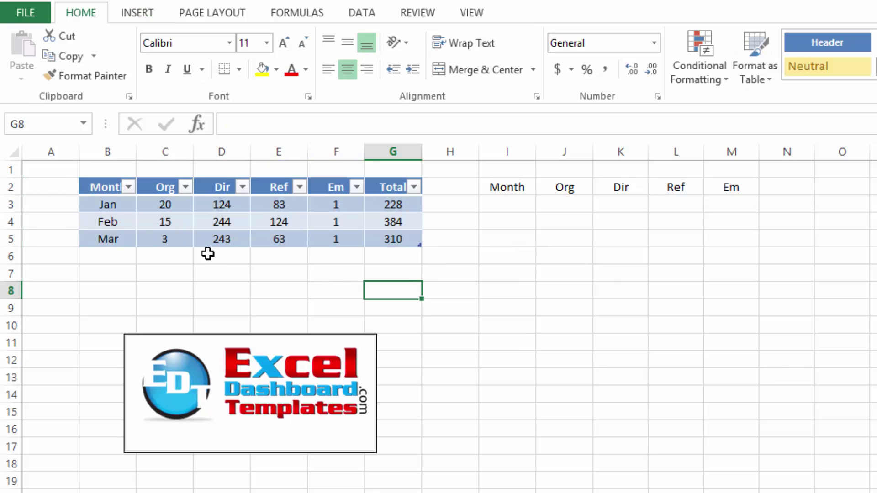
left_click(208, 254)
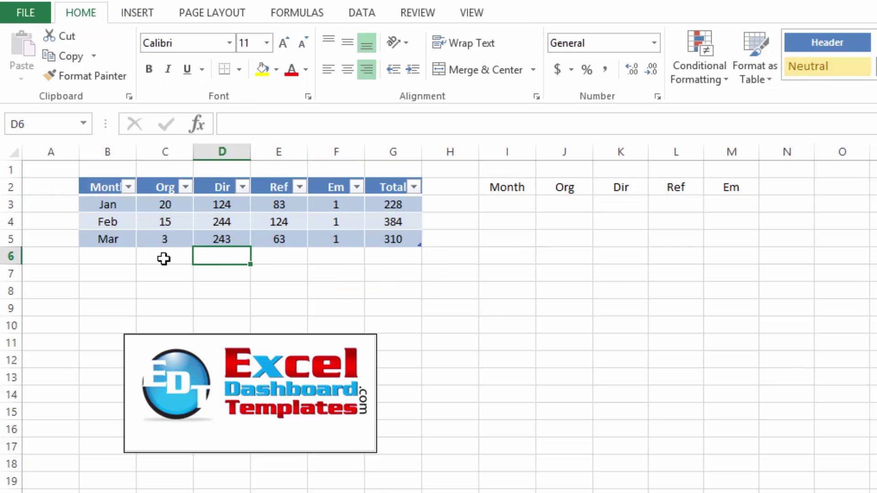
- Enter =INDEX(Table8[Month],COUNTA(Table8[Month])) in I3 so it returns Mar
left_click(508, 200)
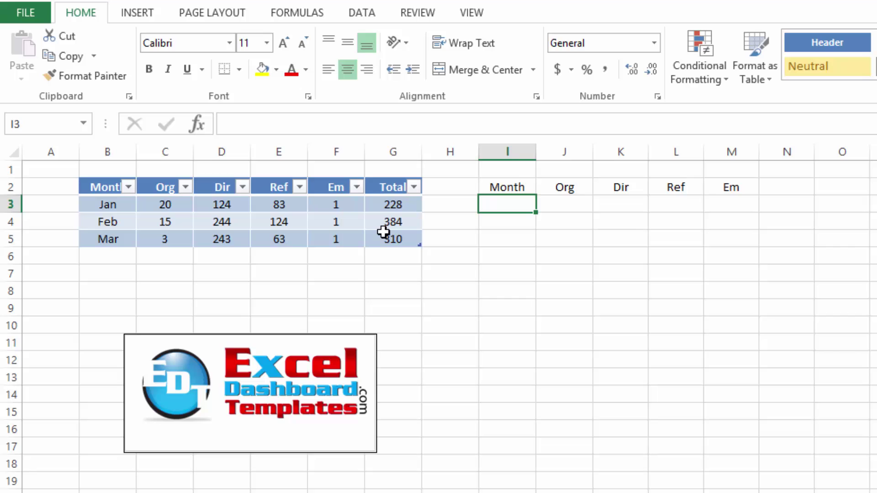
type("=in")
key("Tab")
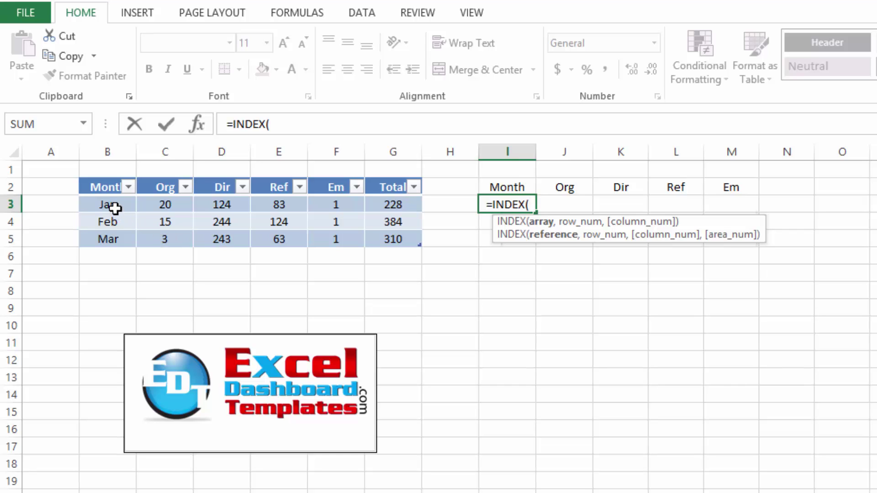
left_click_drag(114, 209, 117, 237)
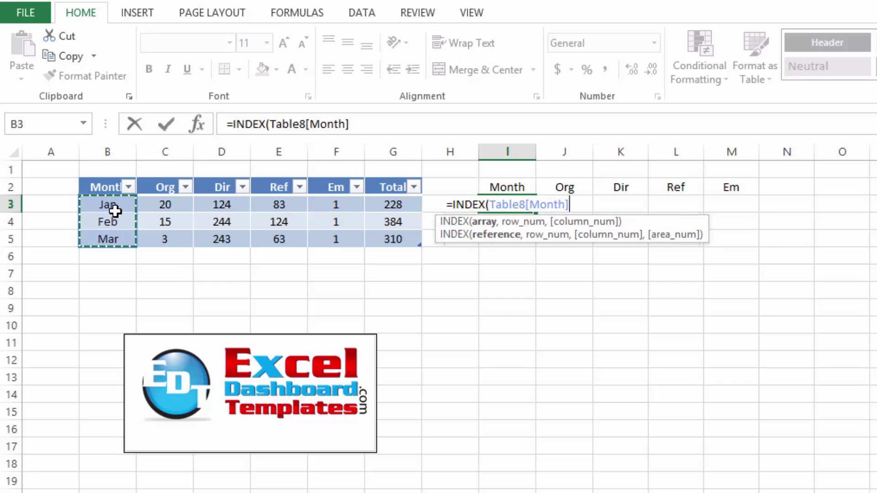
type(",counta")
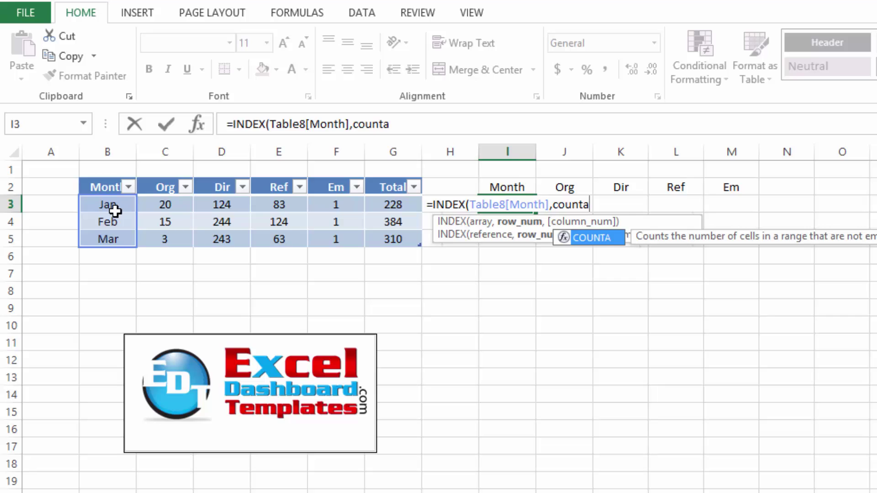
key("Tab")
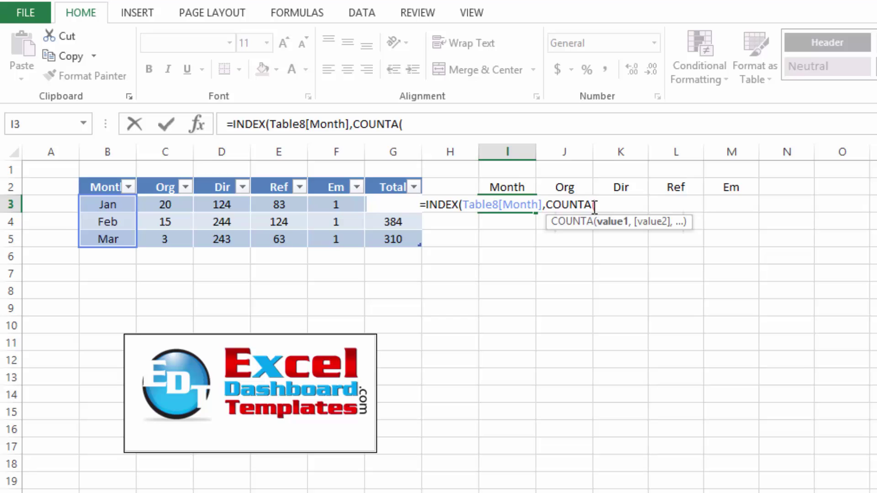
left_click_drag(102, 207, 104, 233)
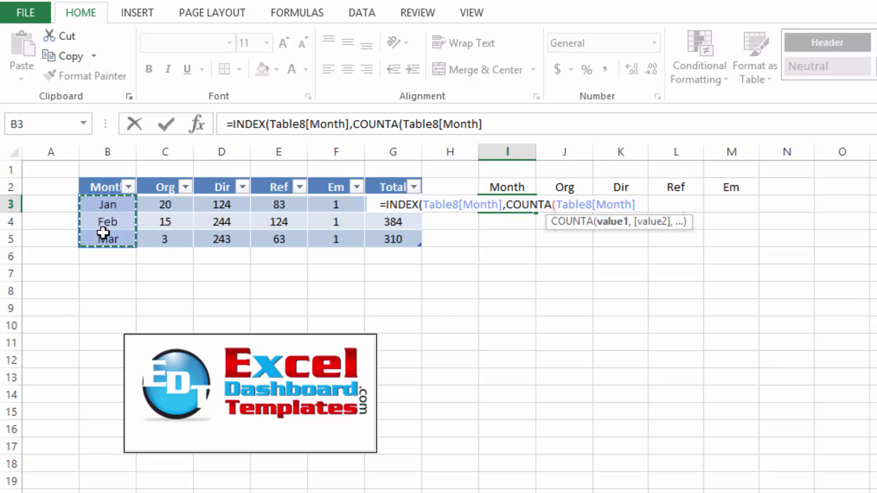
type(")")
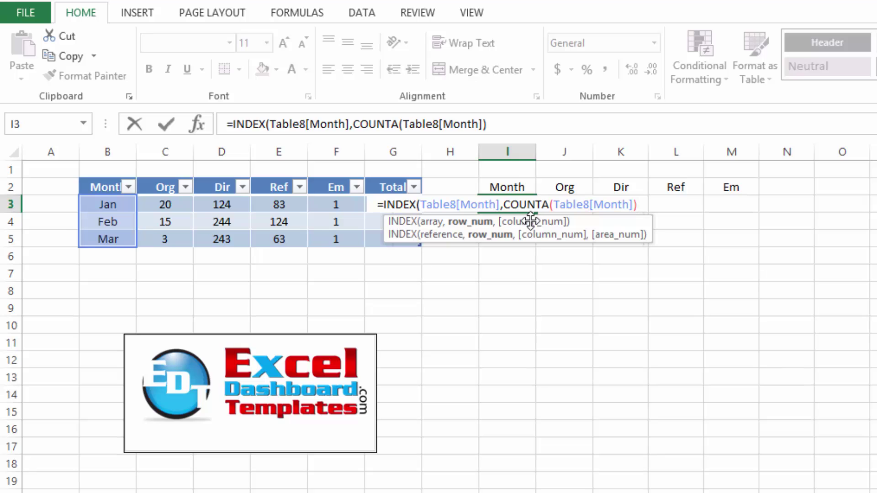
key("Return")
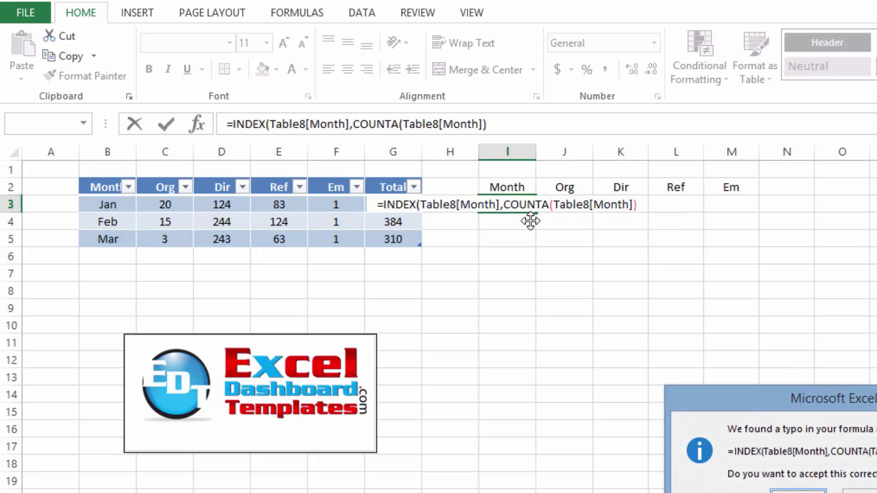
key("Return")
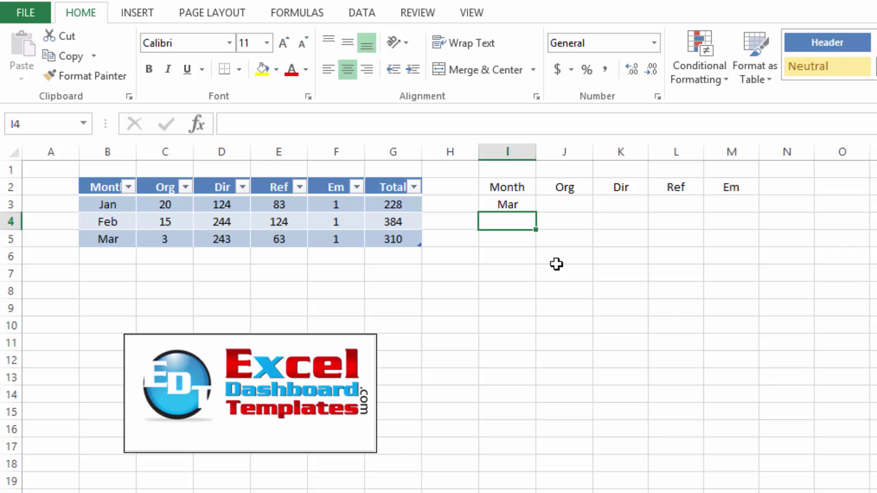
- Start an INDEX formula in J3 referencing the Org column C3:C5
left_click(515, 204)
left_click(554, 205)
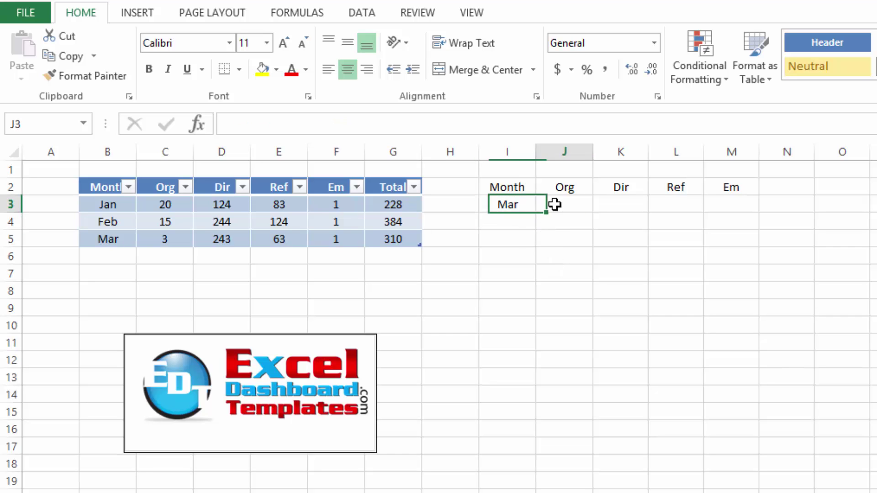
left_click(565, 188)
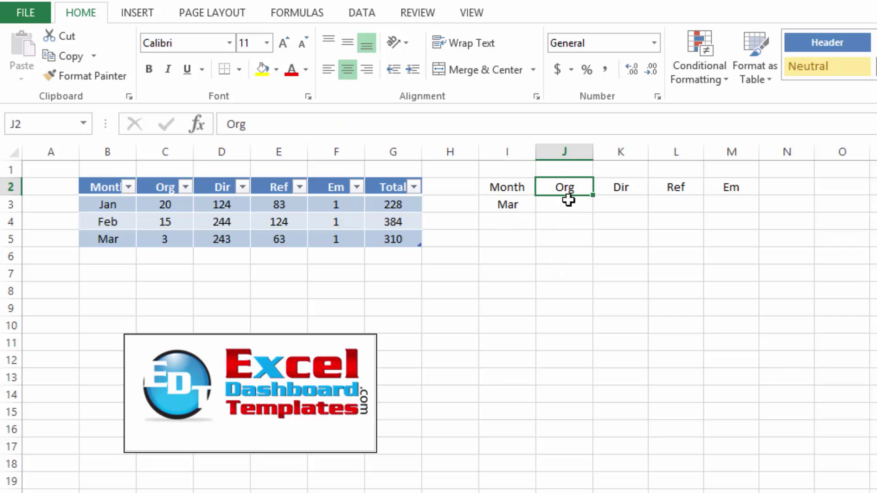
left_click(569, 208)
type("=")
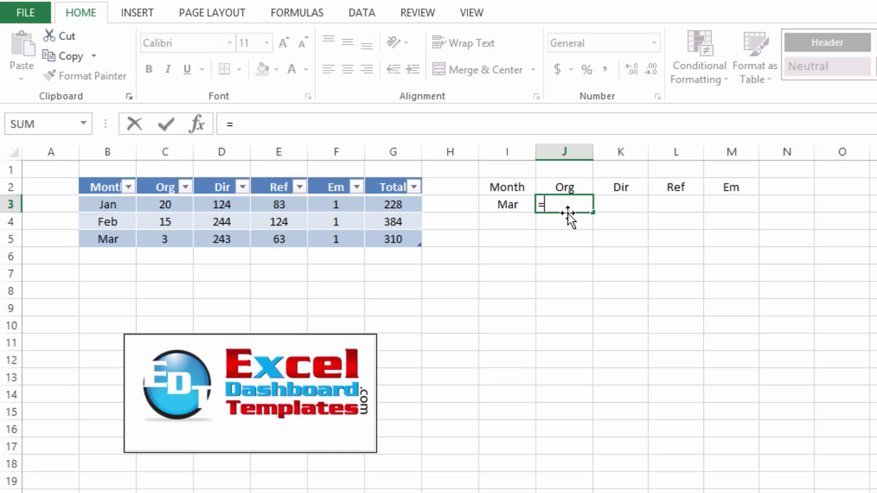
type("in")
key("Tab")
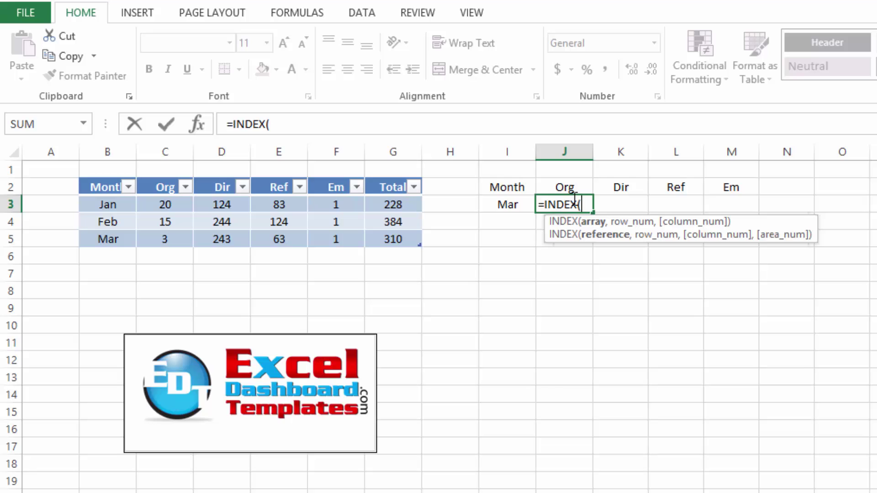
left_click(177, 204)
left_click_drag(177, 205, 172, 232)
- Complete J3 as =INDEX(Table8[Org],COUNTA(Table8[[Month]:[Month]])), counting the Month column
type(",")
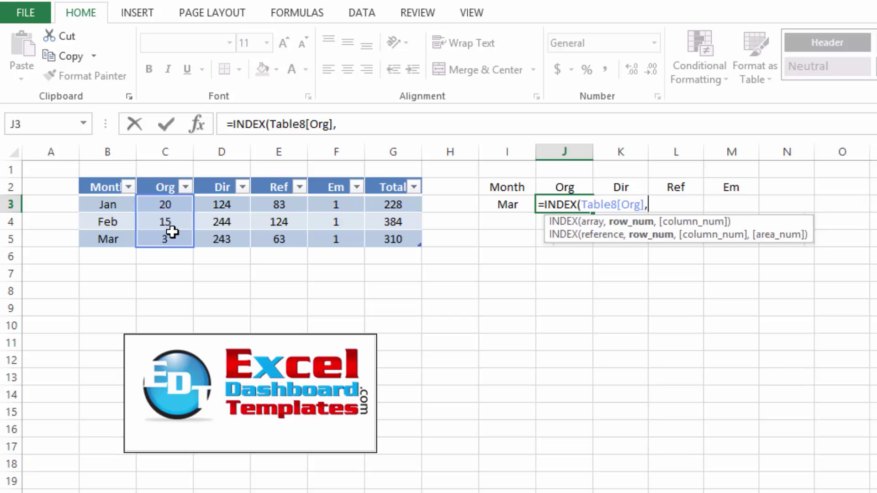
type("counta")
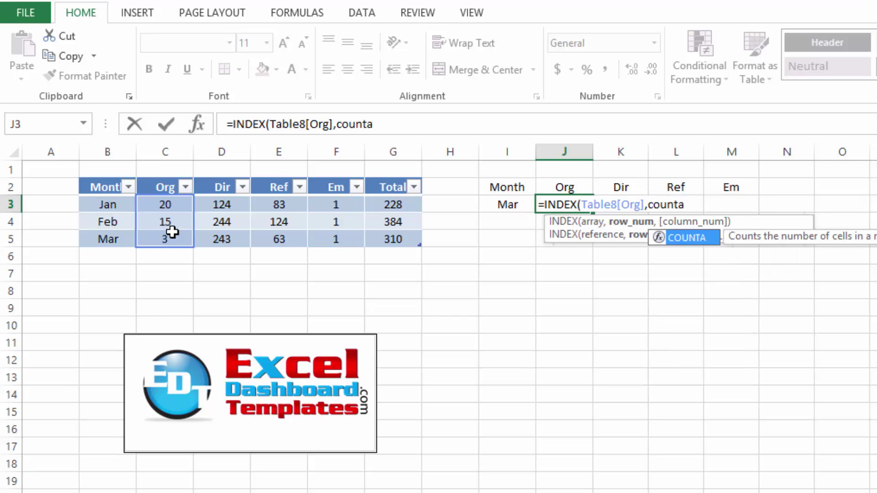
key("Tab")
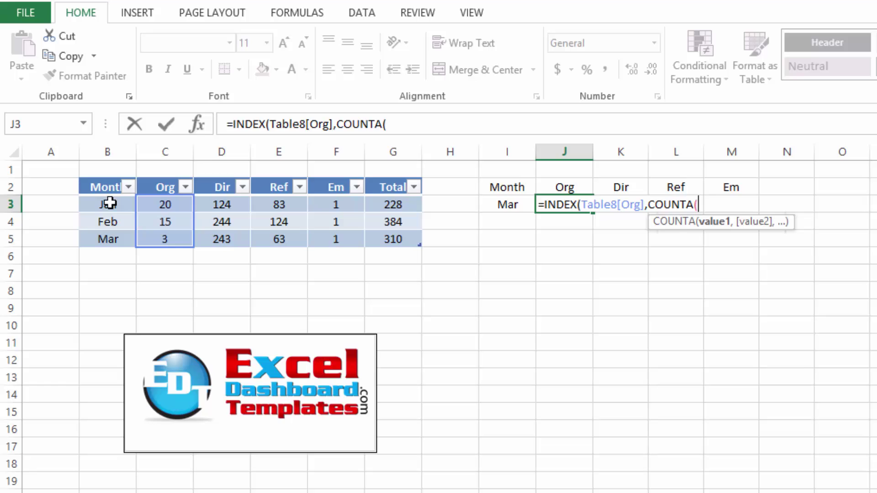
left_click_drag(109, 205, 151, 239)
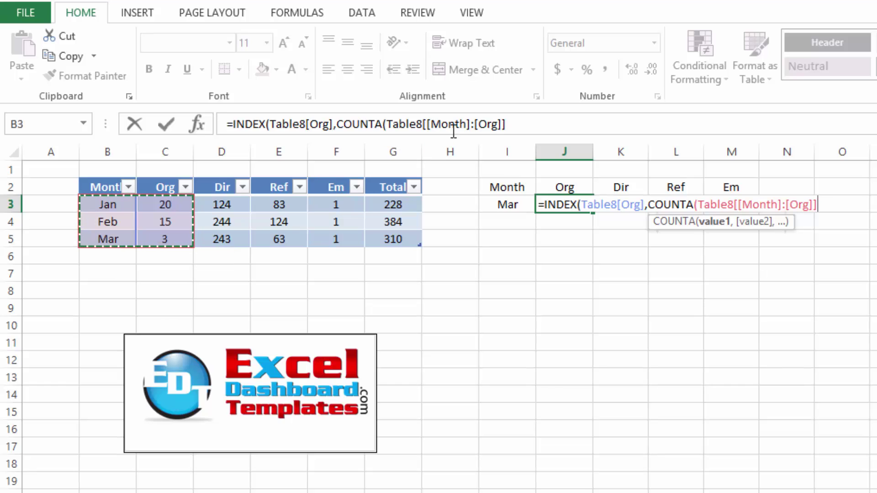
left_click(483, 124)
left_click_drag(483, 123, 494, 121)
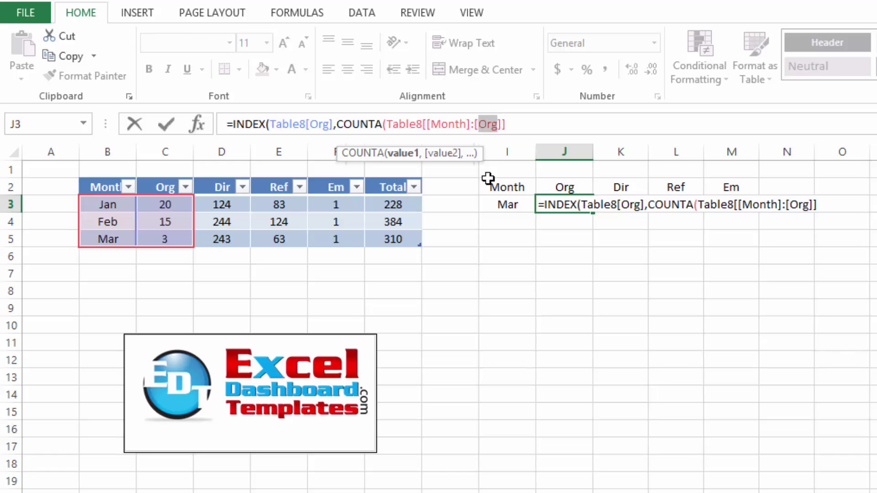
type("Mon")
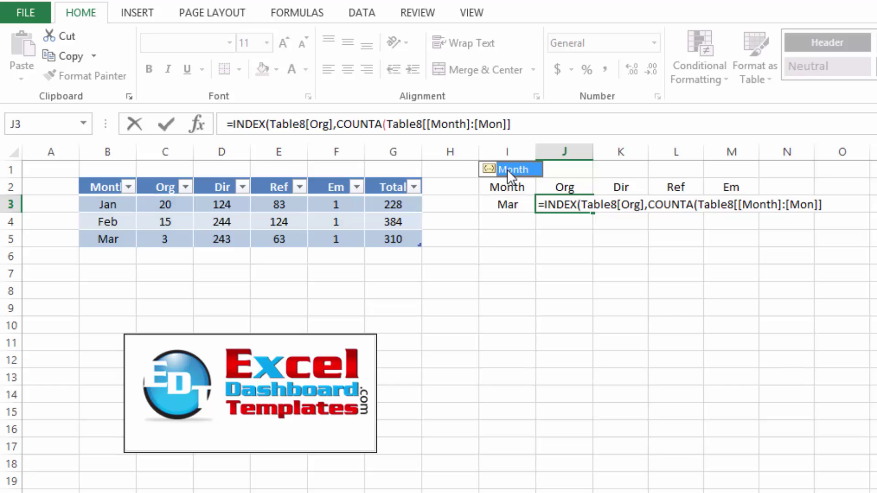
double_click(508, 169)
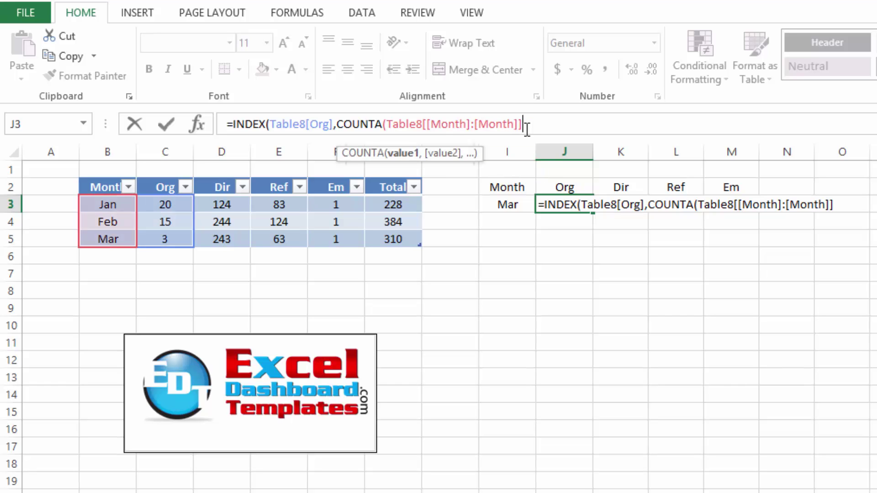
type("))")
key("Return")
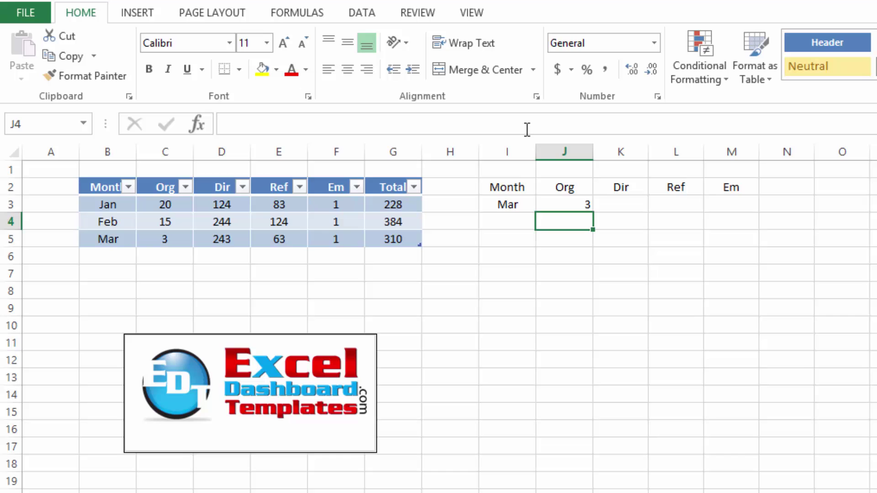
- Check J3 against the last Org value, then fill the formula right to M3
left_click(547, 203)
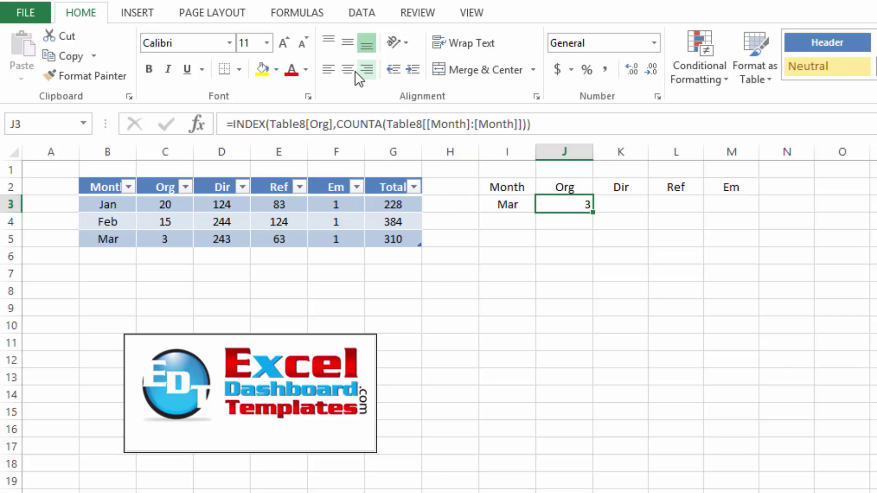
left_click(164, 238)
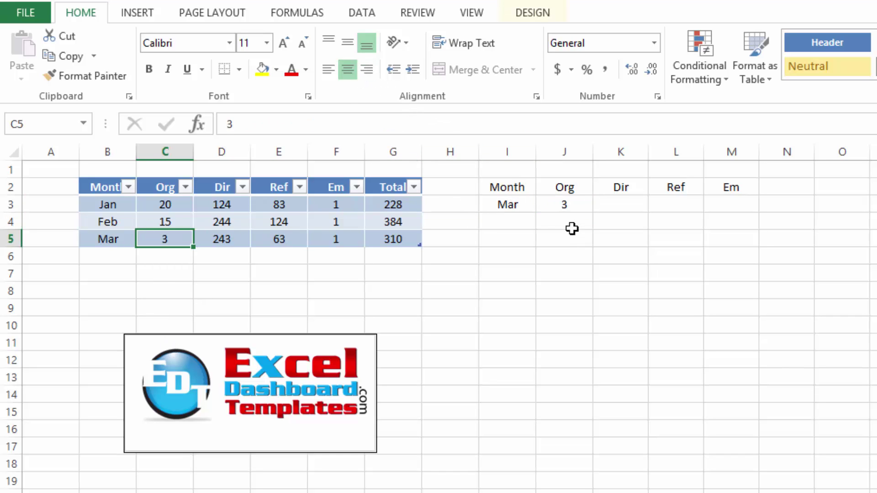
left_click(572, 202)
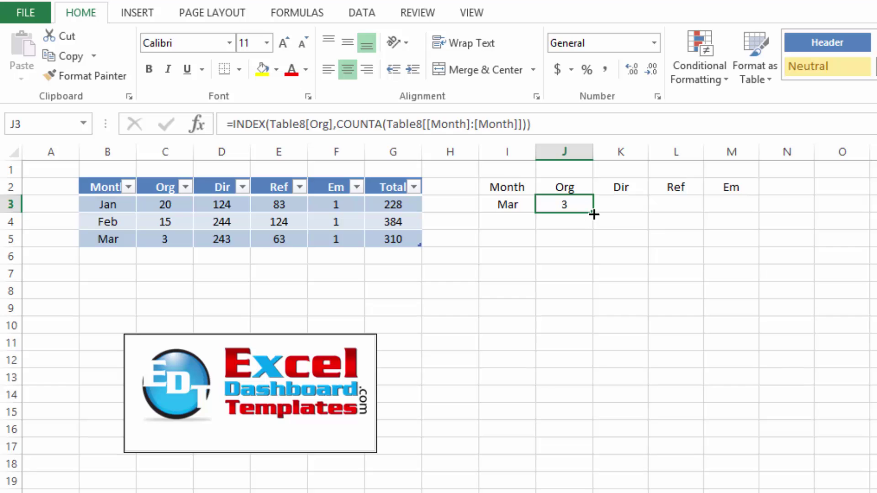
left_click_drag(596, 212, 736, 205)
- Verify K3:M3 match the last row's values, then select J2:M3
left_click(640, 221)
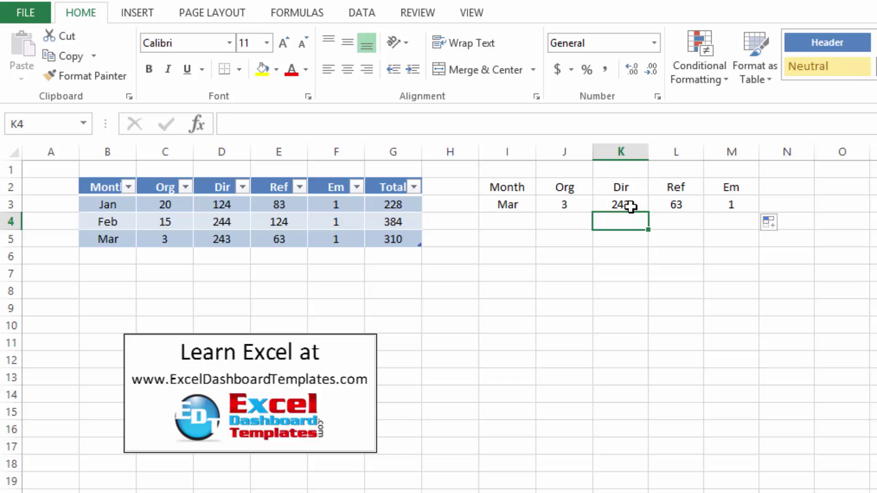
left_click(632, 205)
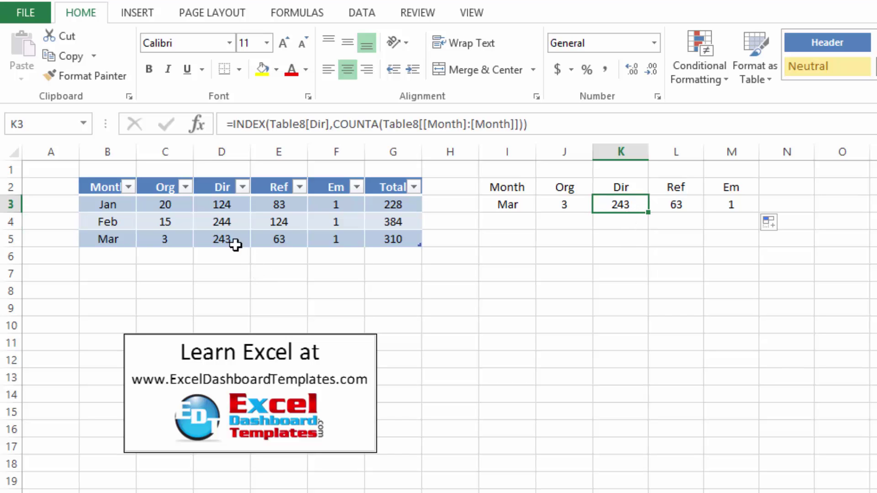
left_click_drag(235, 243, 334, 238)
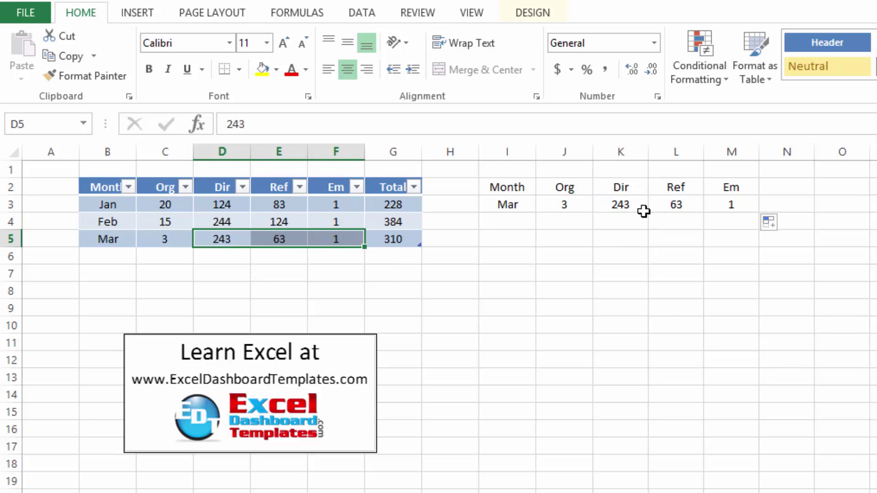
left_click_drag(627, 207, 728, 204)
left_click(704, 264)
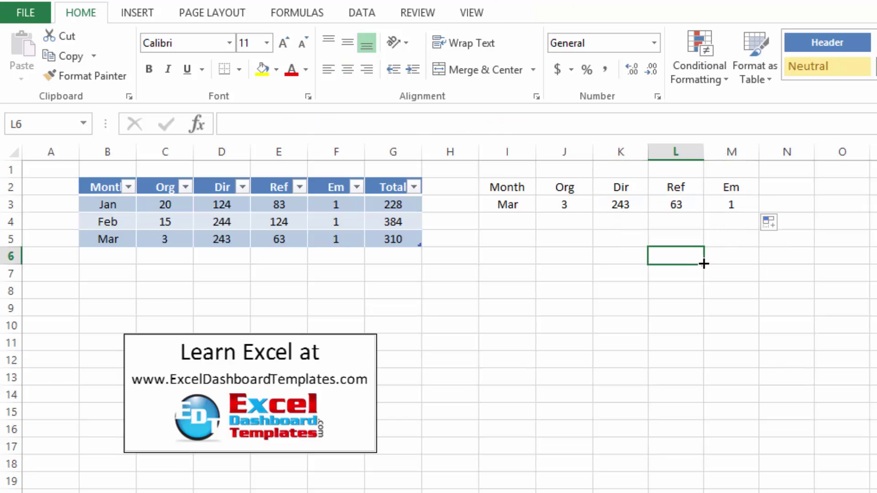
left_click_drag(573, 188, 722, 209)
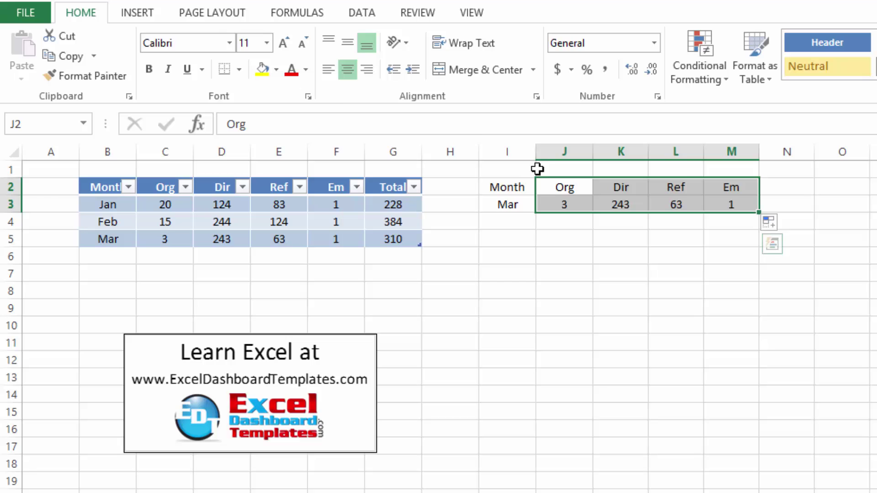
- Insert a 2-D pie chart of the summary row and move it beside the table
left_click(148, 18)
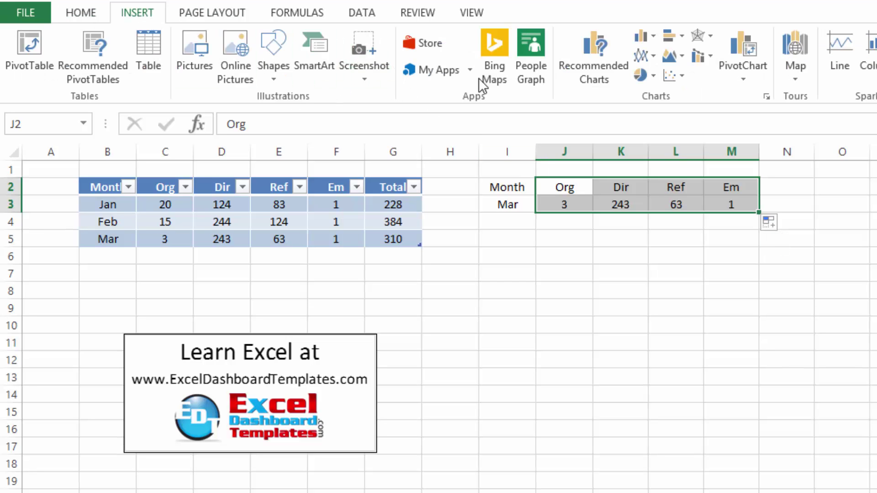
left_click(640, 74)
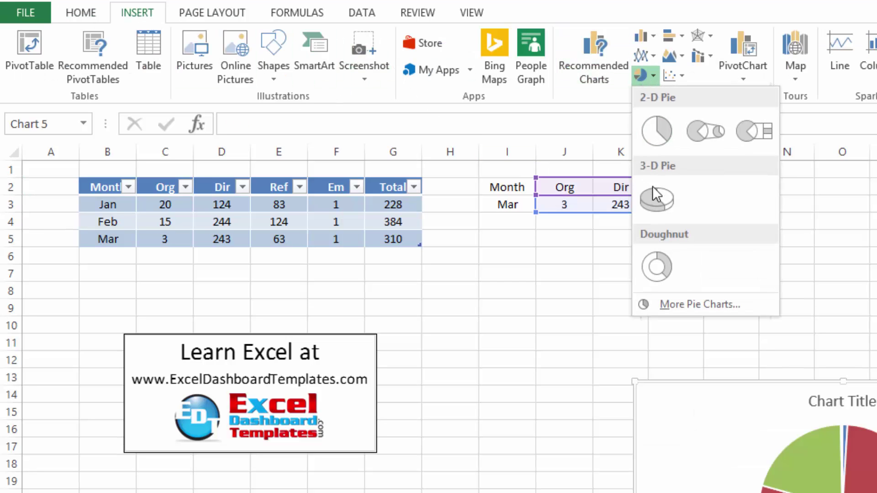
left_click(646, 135)
left_click_drag(705, 386, 579, 243)
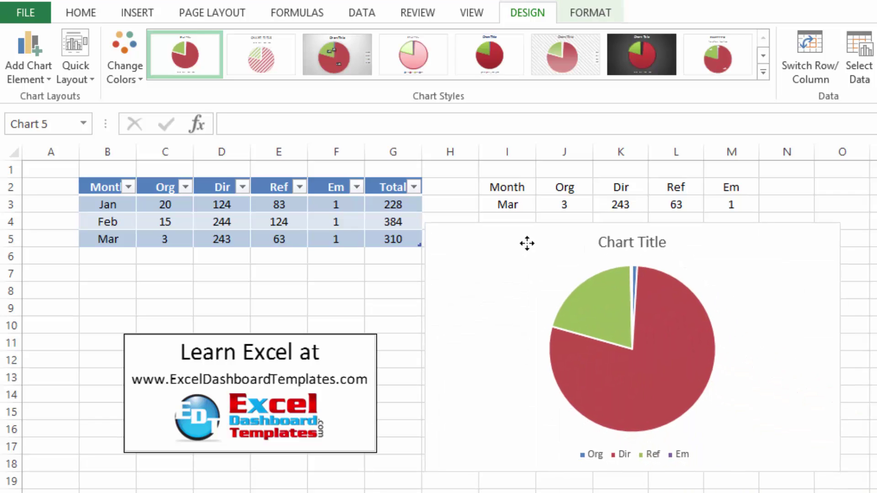
- Link the chart title to cell I3 so it reads Mar
left_click(630, 199)
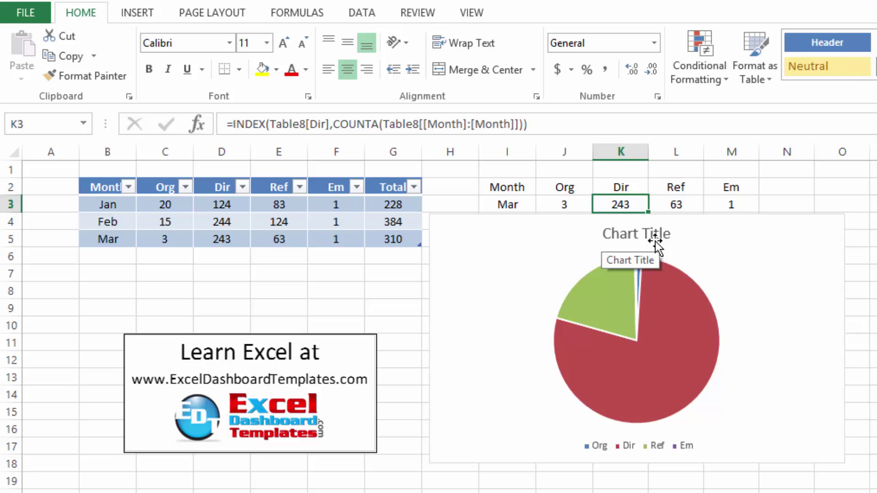
left_click(634, 233)
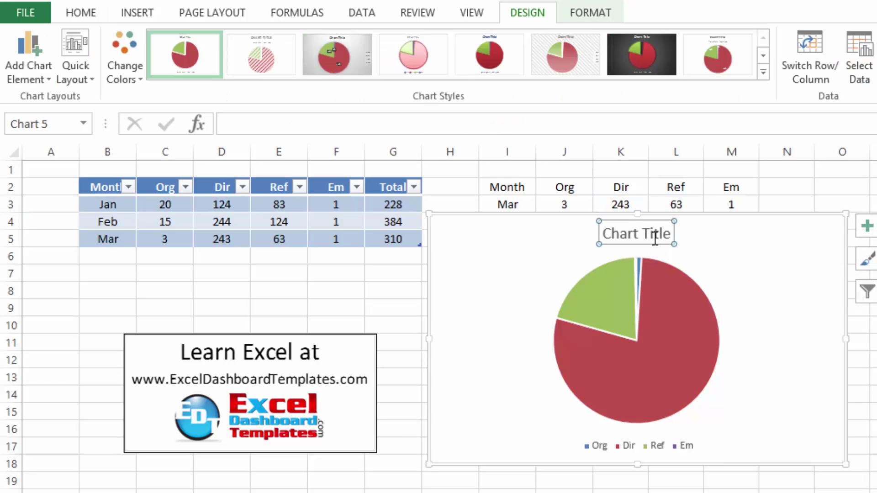
type("=")
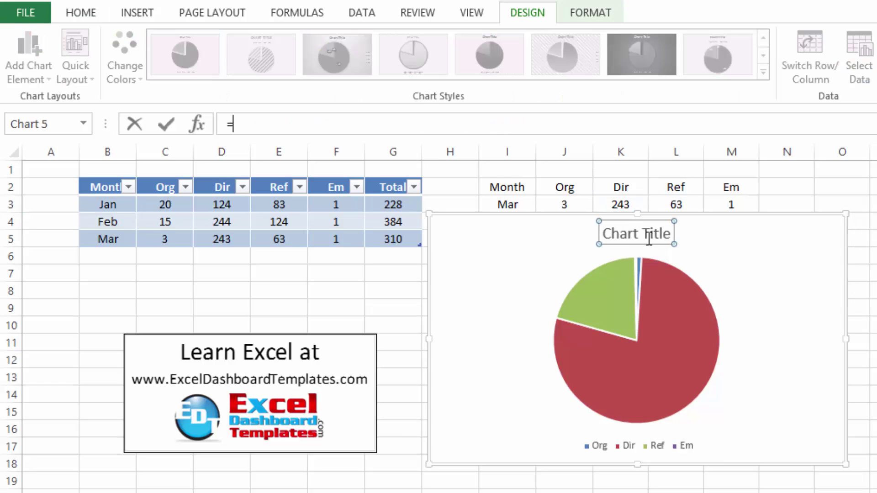
left_click(503, 204)
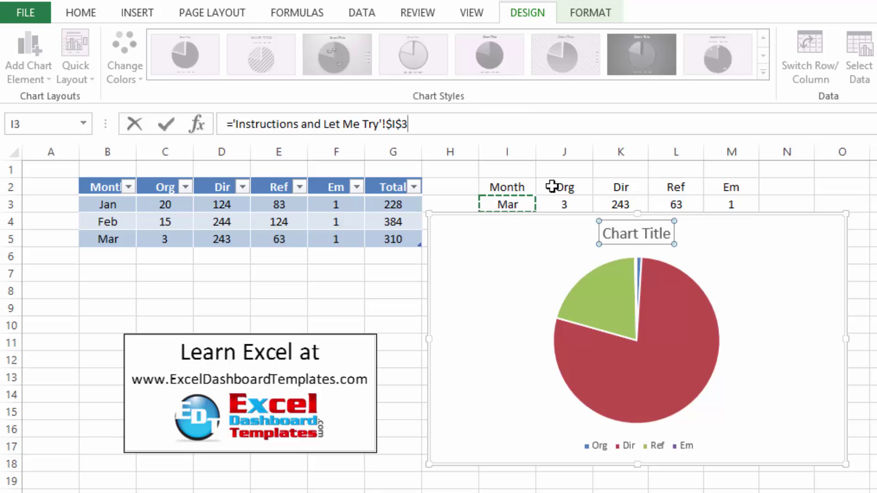
key("Return")
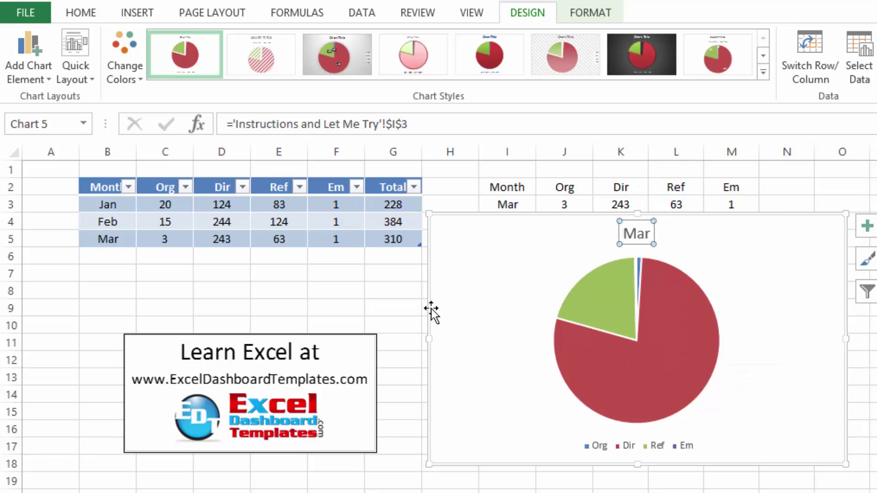
left_click(395, 294)
- Add an Apr row to the table with Org 25, Dir 50, Ref 100, Em 200
left_click(133, 260)
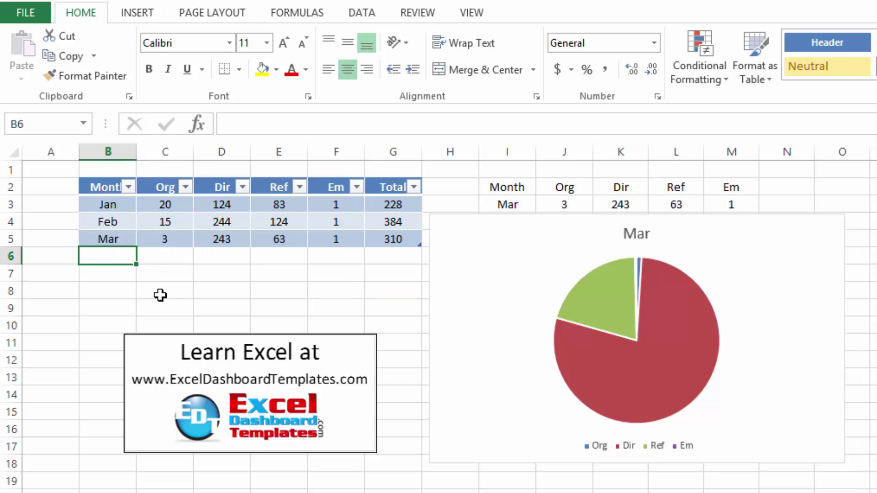
type("Ar")
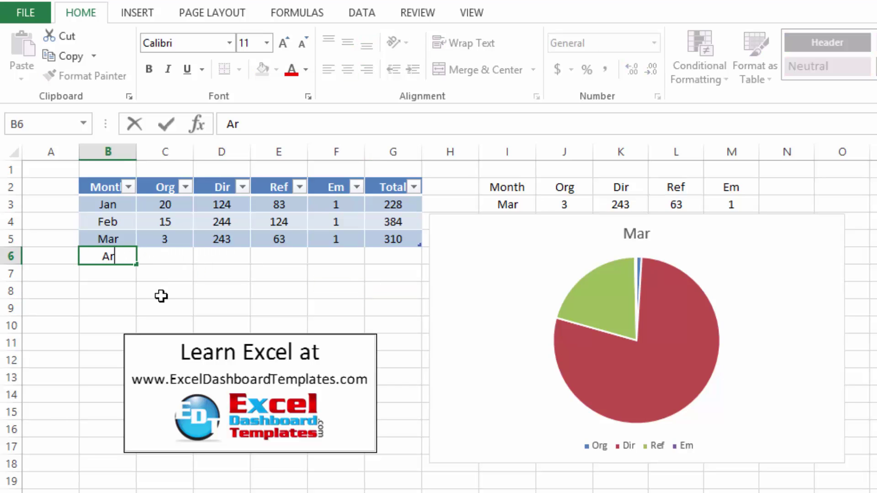
type("p")
key("Tab")
type("25")
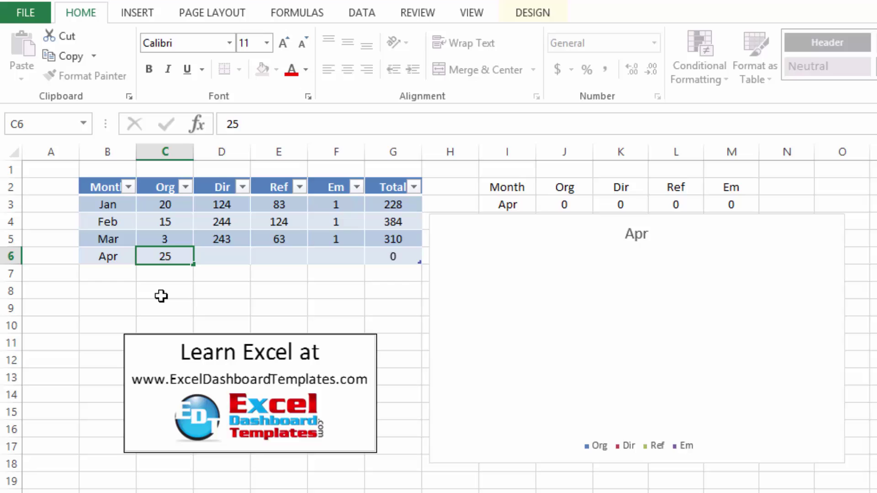
key("Tab")
type("50")
key("Tab")
type("100")
key("Tab")
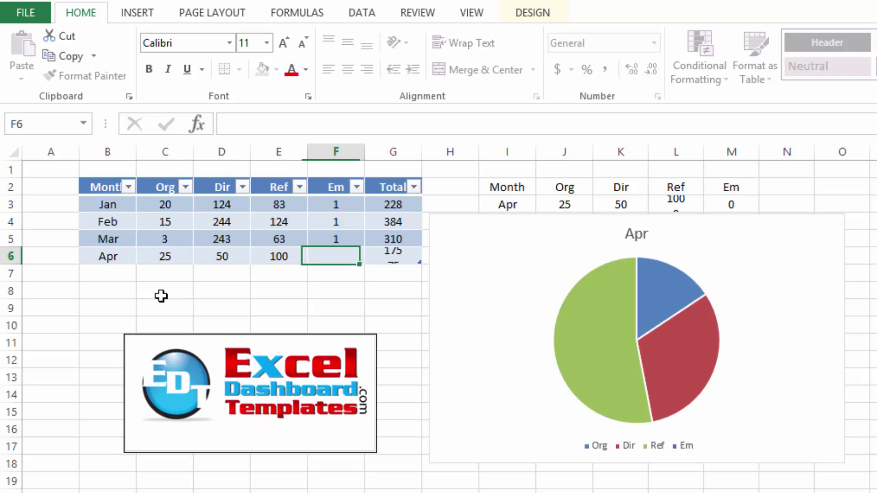
type("200")
key("Return")
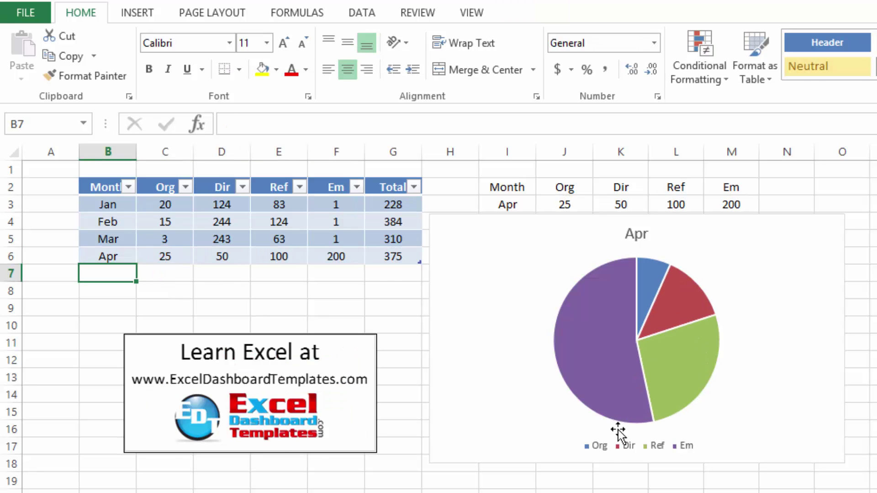
mouse_move(644, 367)
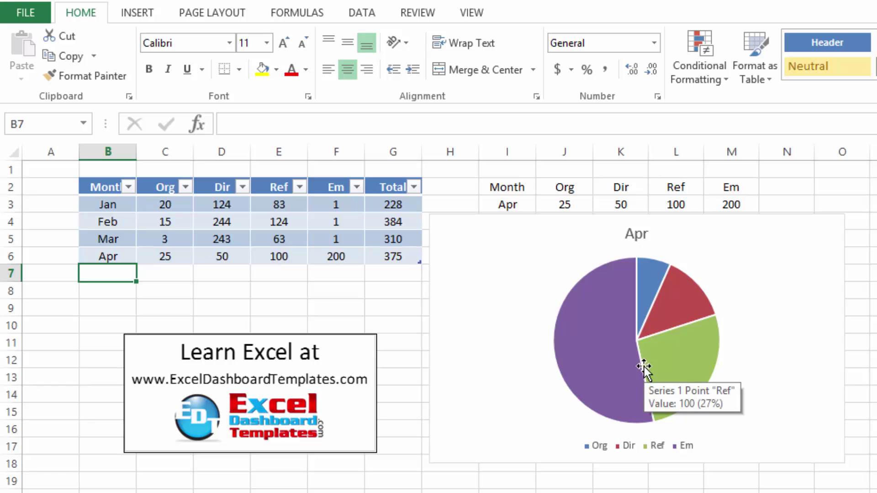
left_click(558, 206)
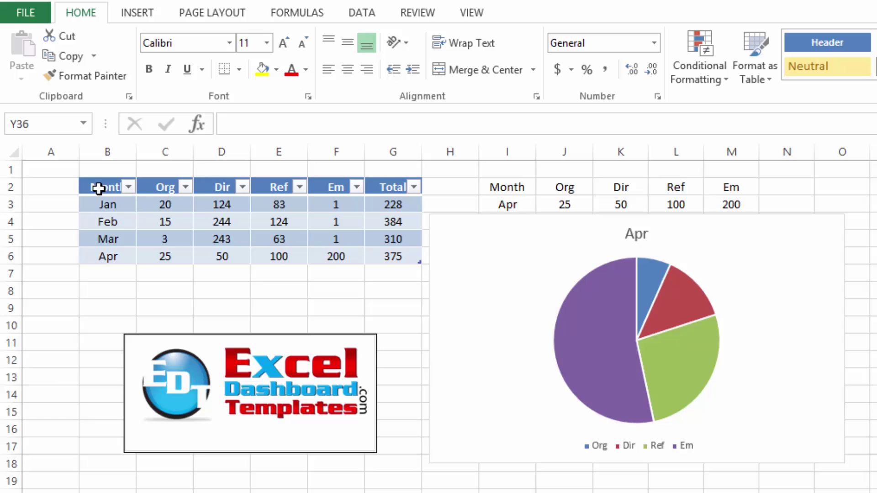
left_click_drag(98, 188, 388, 258)
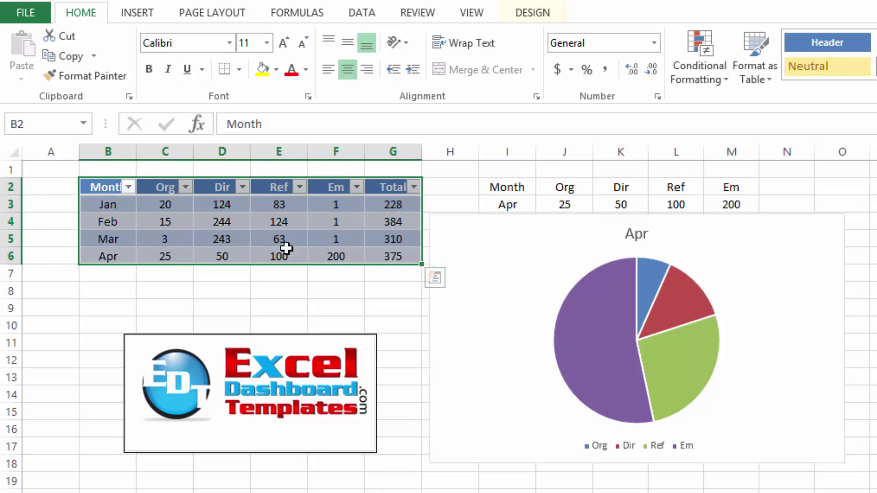
left_click(290, 276)
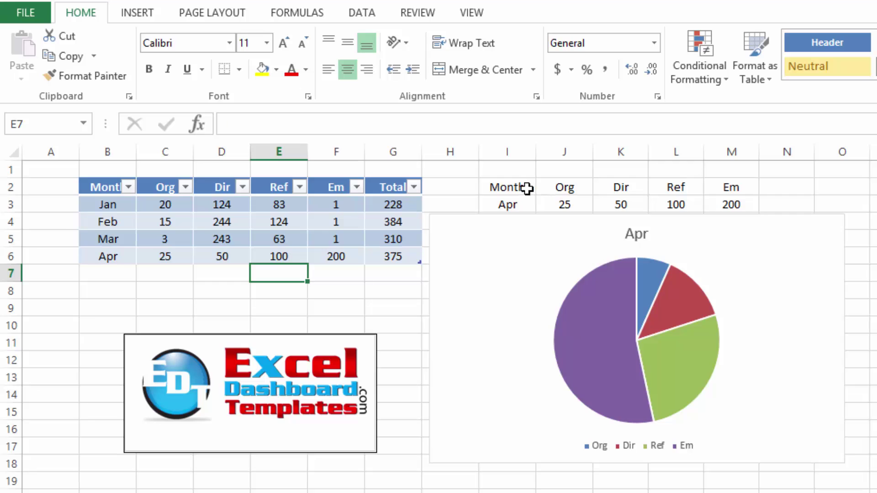
left_click_drag(527, 188, 724, 205)
left_click(504, 206)
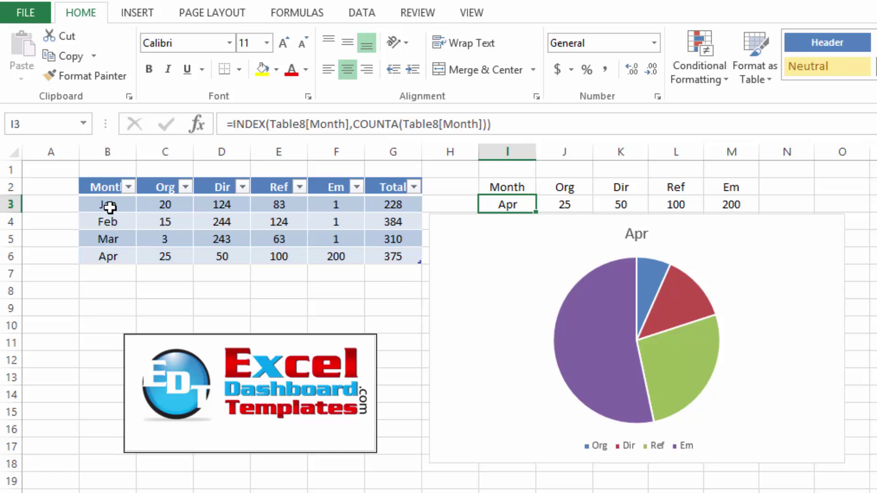
left_click_drag(103, 254, 338, 262)
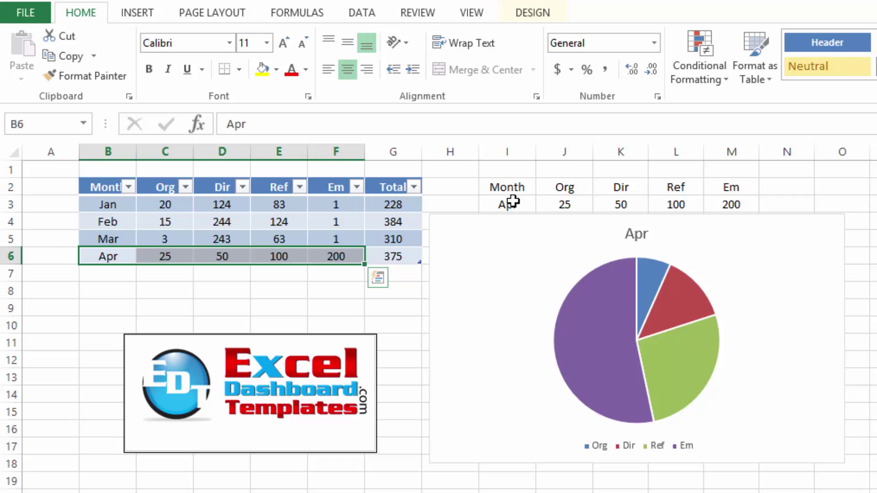
left_click_drag(513, 201, 722, 203)
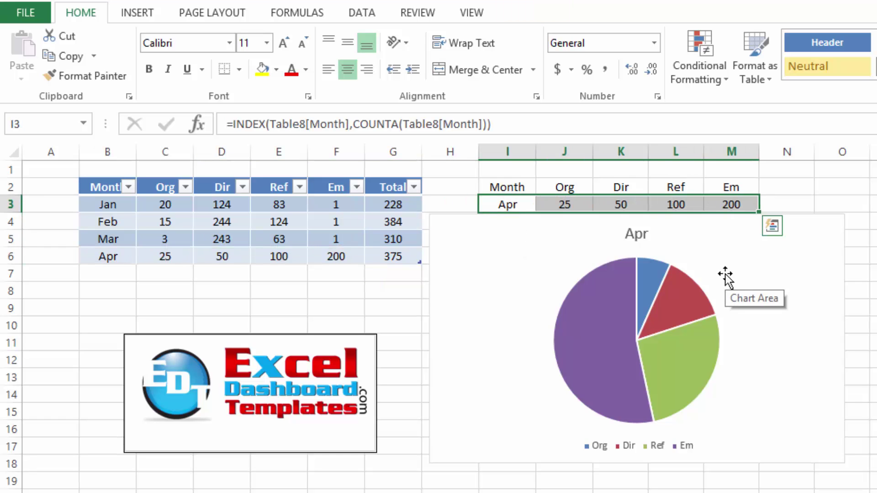
left_click(645, 237)
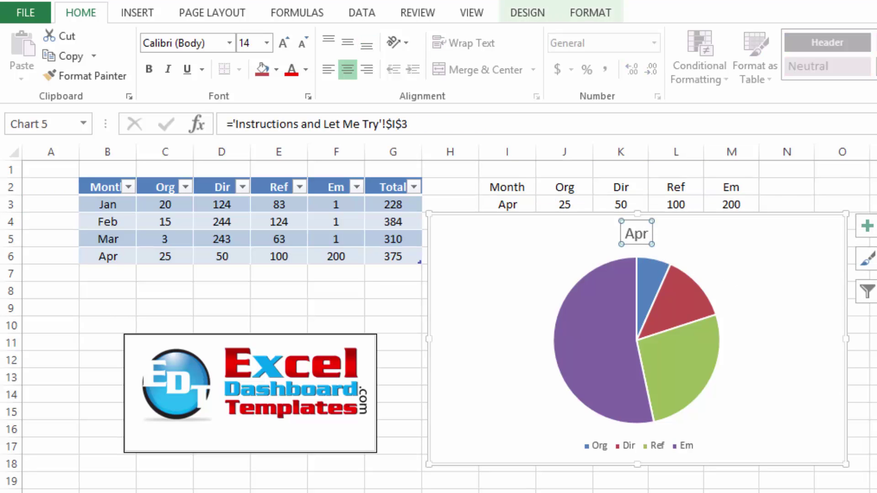
left_click(875, 481)
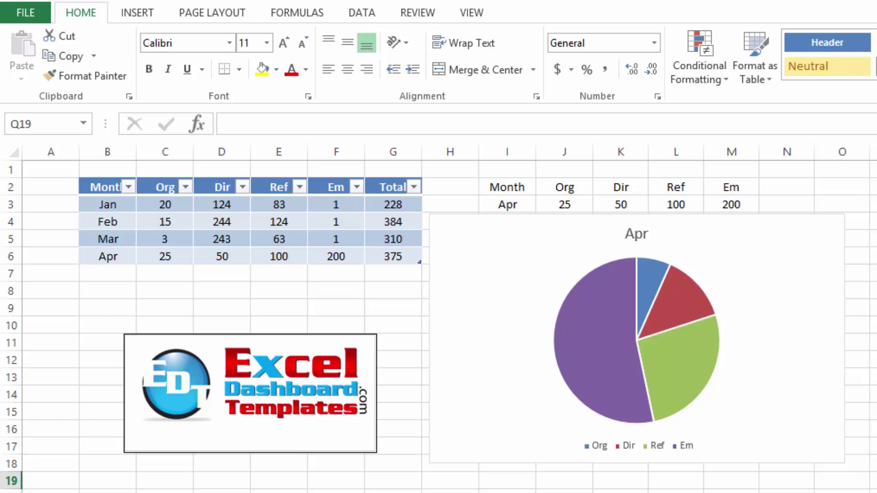
left_click(875, 491)
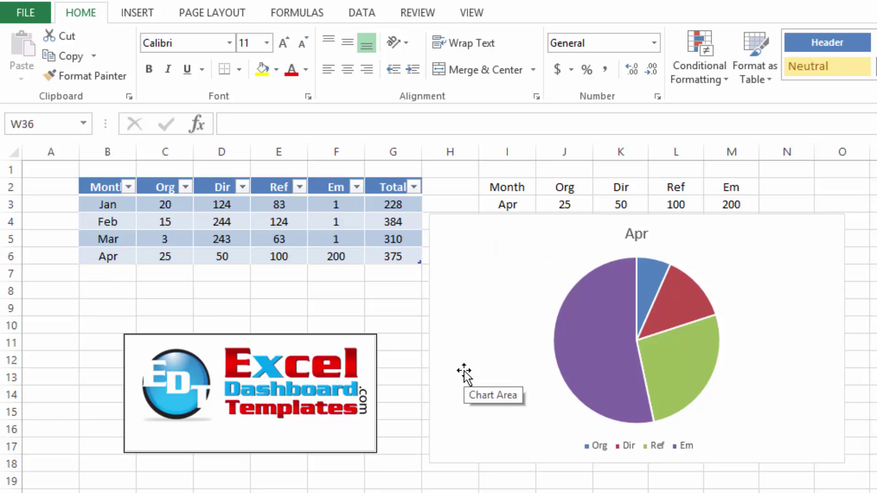
left_click_drag(514, 205, 718, 206)
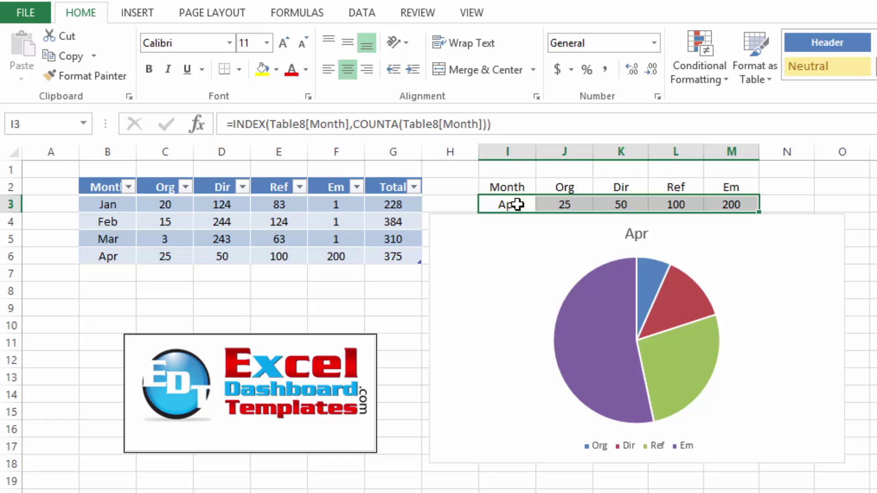
left_click_drag(513, 188, 731, 204)
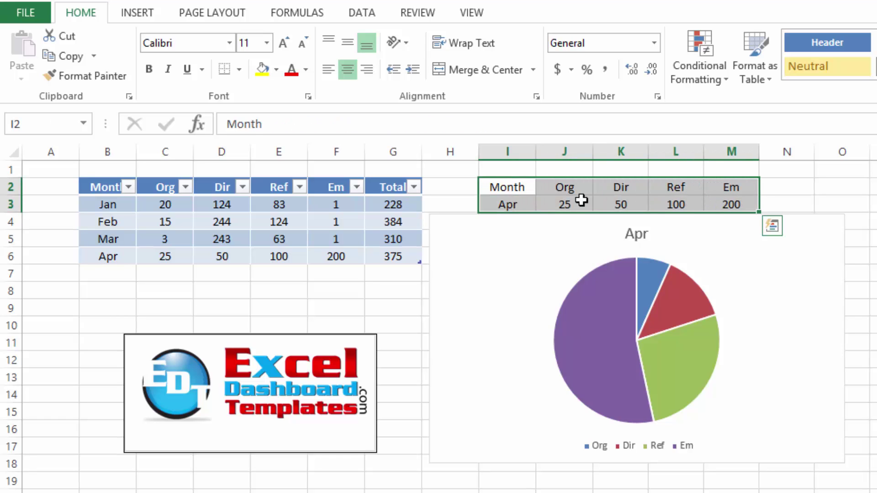